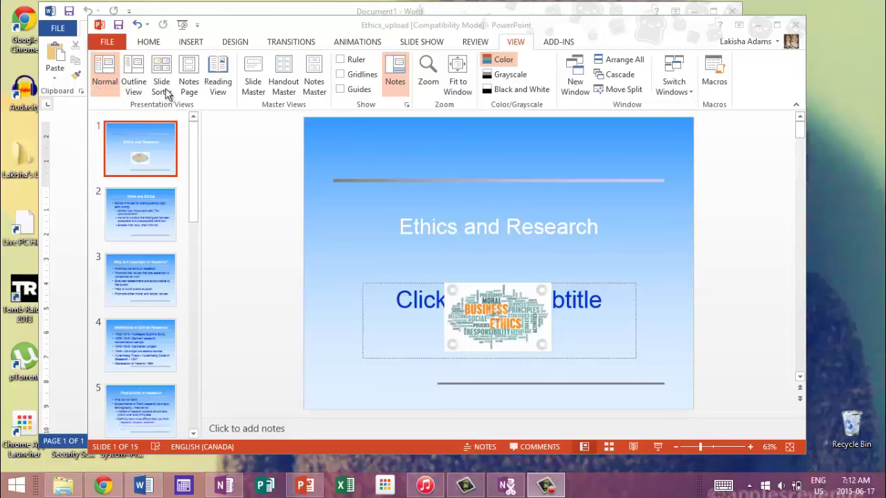
Bring PowerPoint forward and open the Handout Master for the Ethics and Research presentation
click(282, 86)
click(292, 85)
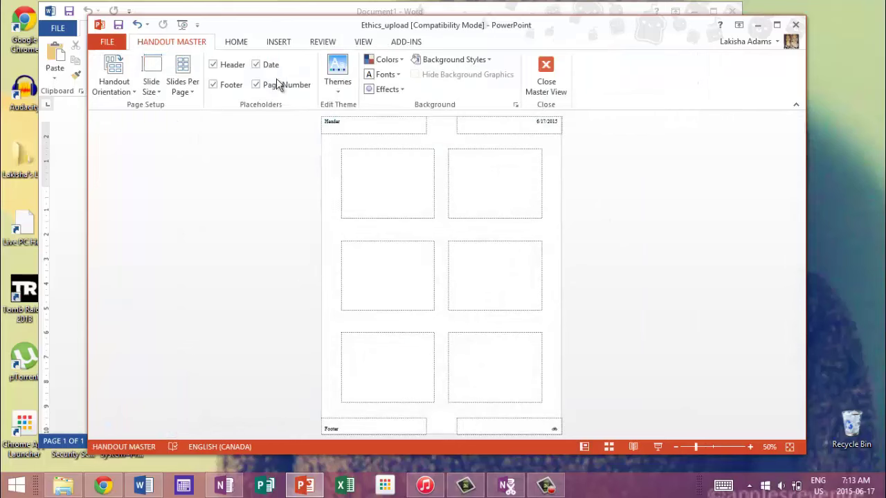
After trying 4 and 2 slides per page, set the handout to 9 slides and close Master View
click(183, 84)
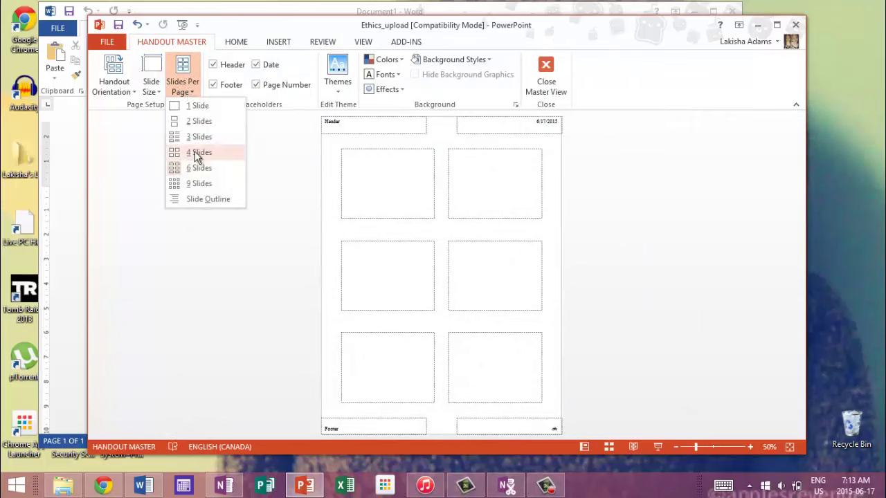
click(195, 151)
click(191, 94)
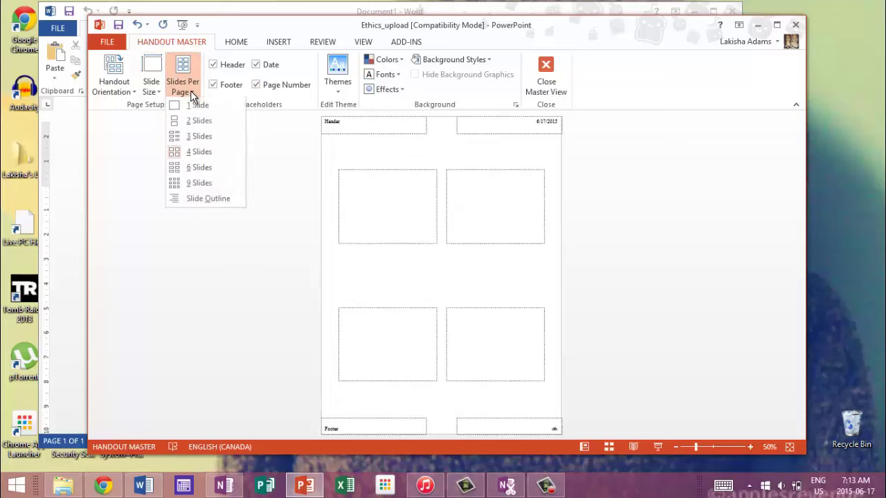
click(196, 120)
click(191, 92)
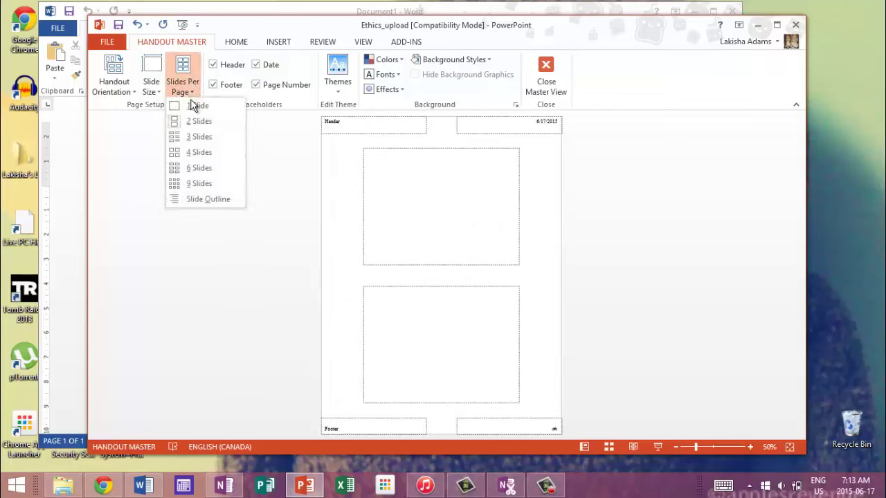
click(203, 183)
click(546, 71)
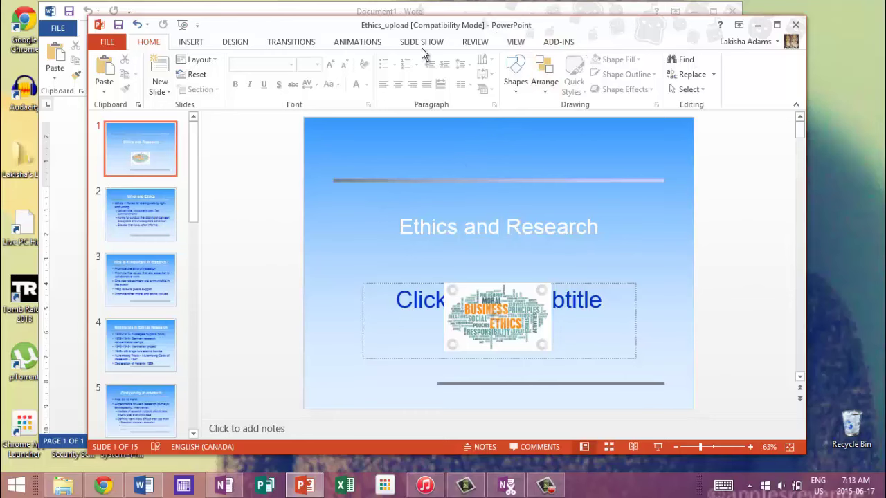
Switch PowerPoint to Outline View to show all slide text
click(519, 44)
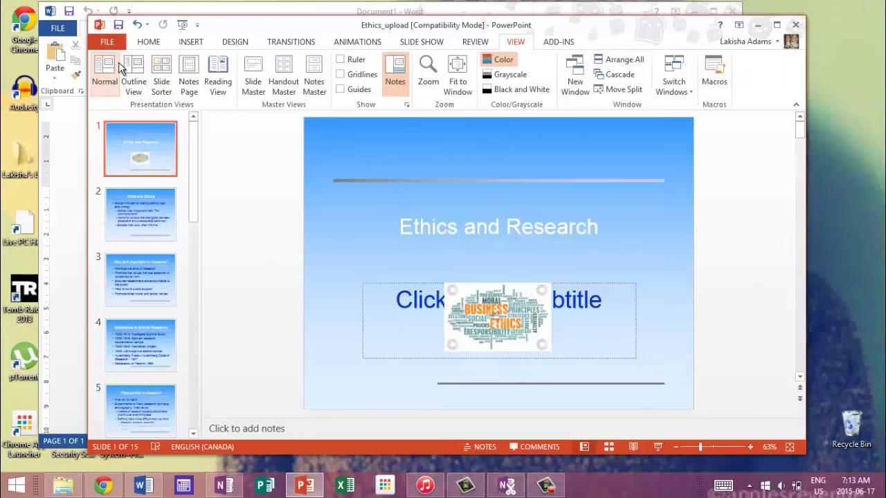
click(133, 78)
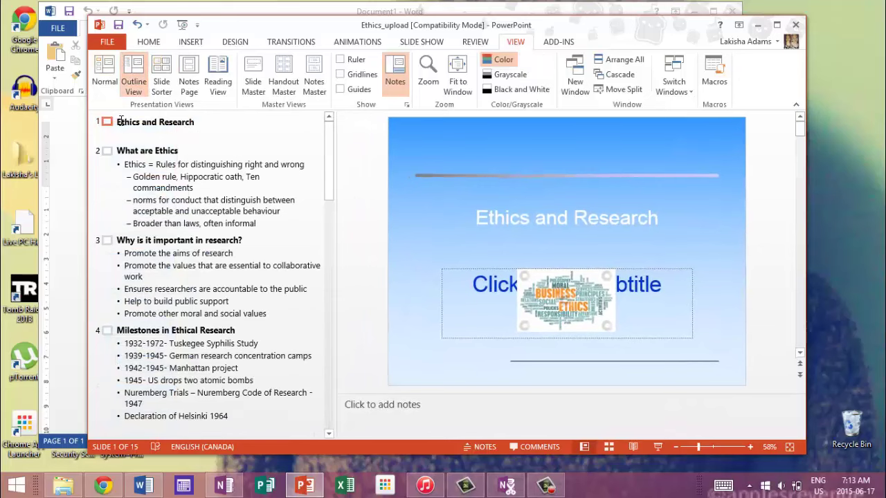
drag(125, 124, 198, 469)
drag(224, 436, 198, 141)
click(199, 143)
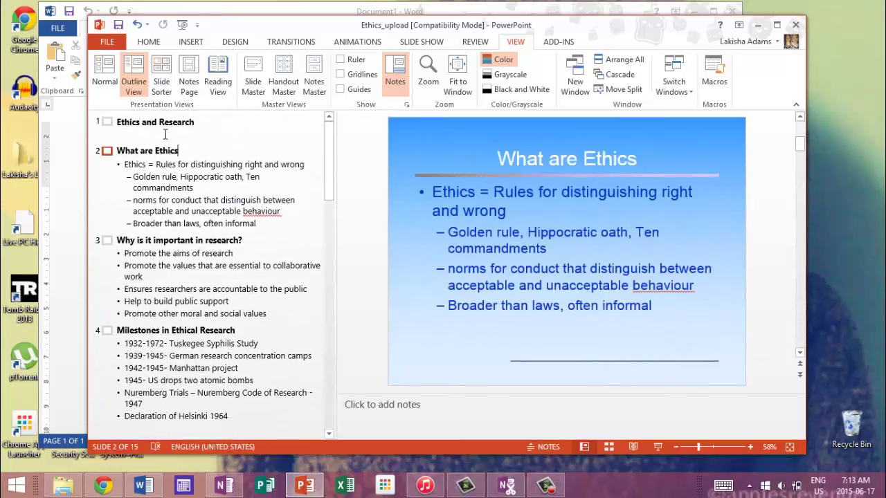
Copy the entire 15-slide outline and switch to the blank Word document
click(119, 123)
key(ctrl+shift+End)
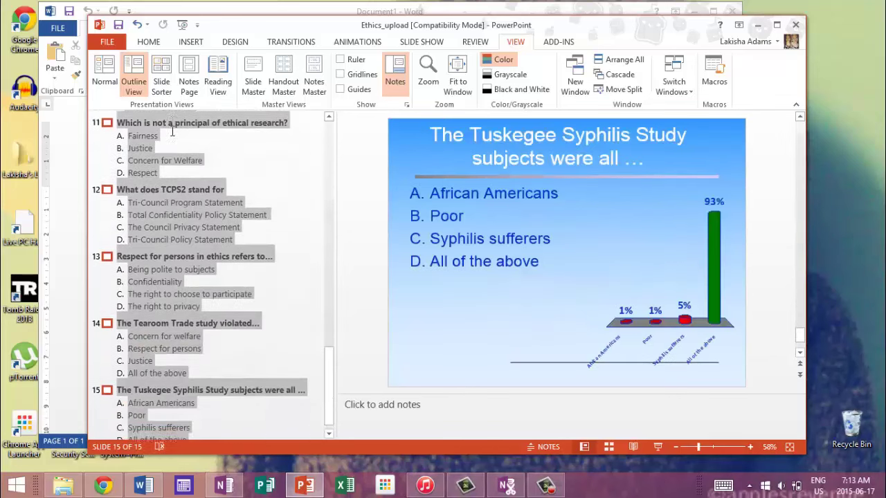
right_click(176, 188)
click(236, 213)
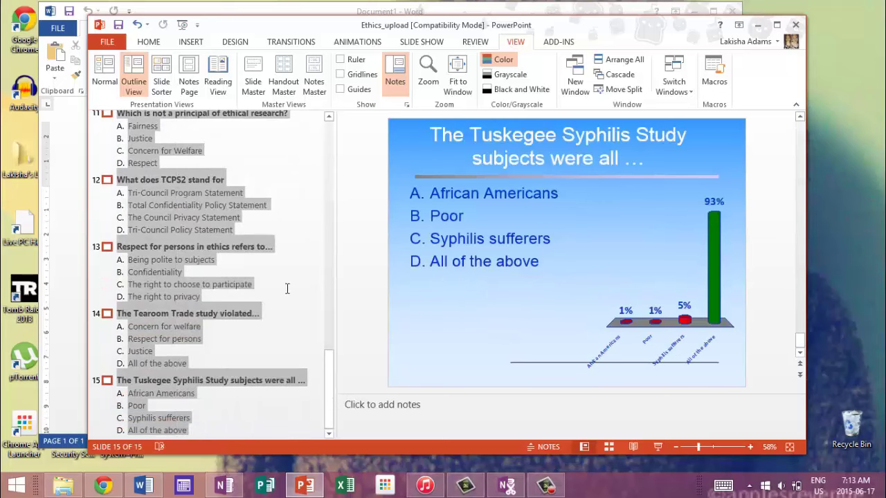
click(67, 281)
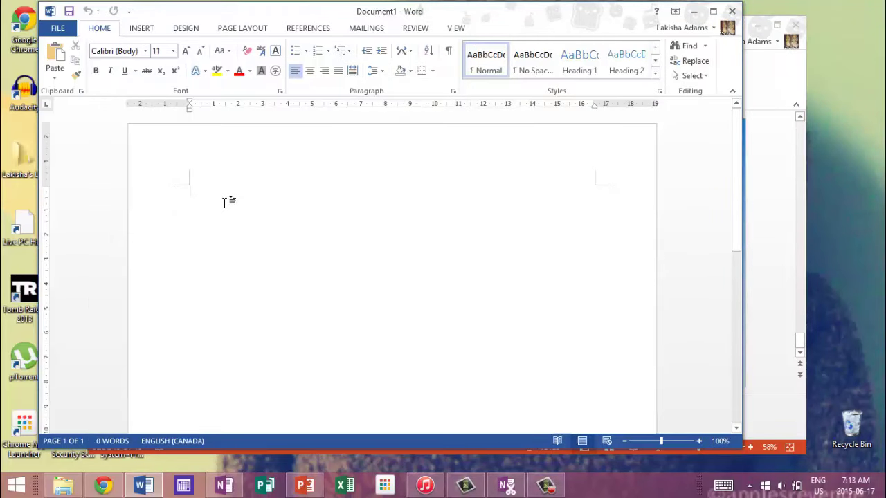
Paste the copied slide outline into Word as a bulleted list
key(ctrl+v)
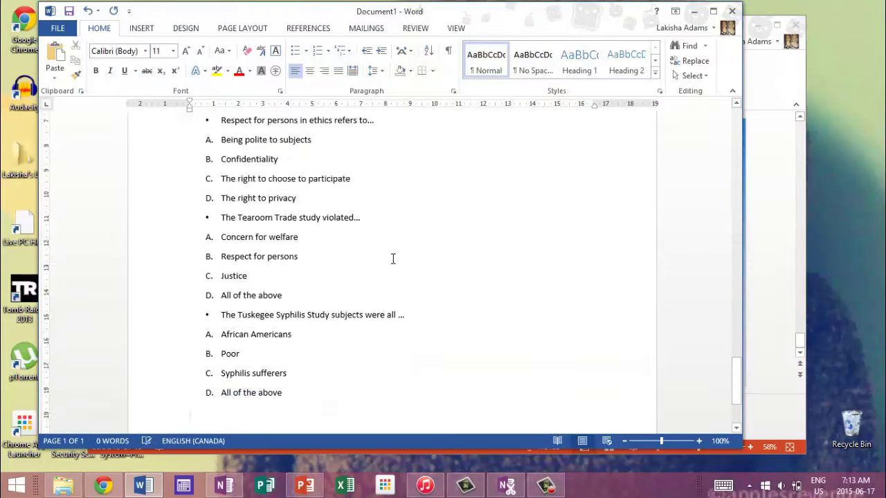
scroll(389, 243, up, 10)
scroll(392, 259, down, 14)
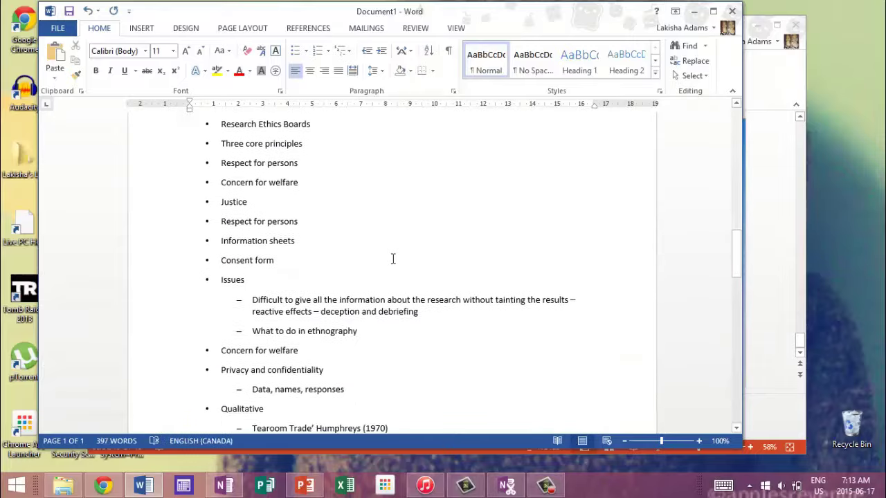
scroll(392, 259, down, 10)
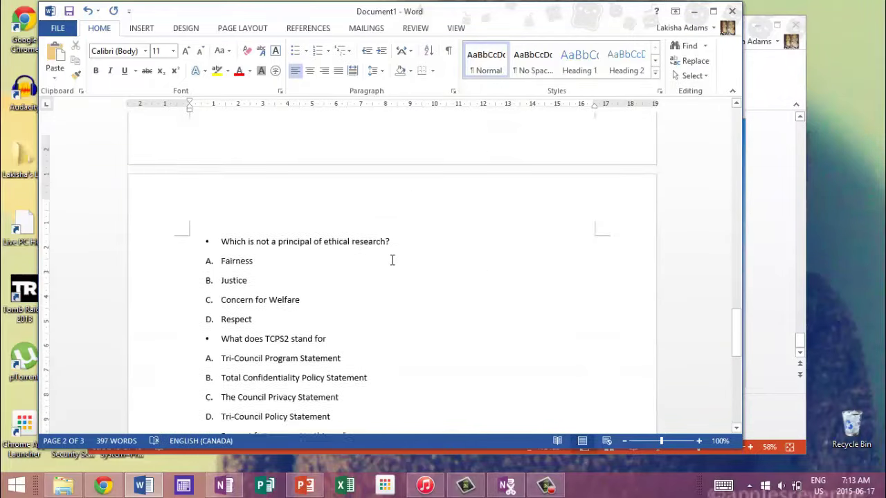
scroll(332, 221, up, 6)
scroll(351, 228, down, 5)
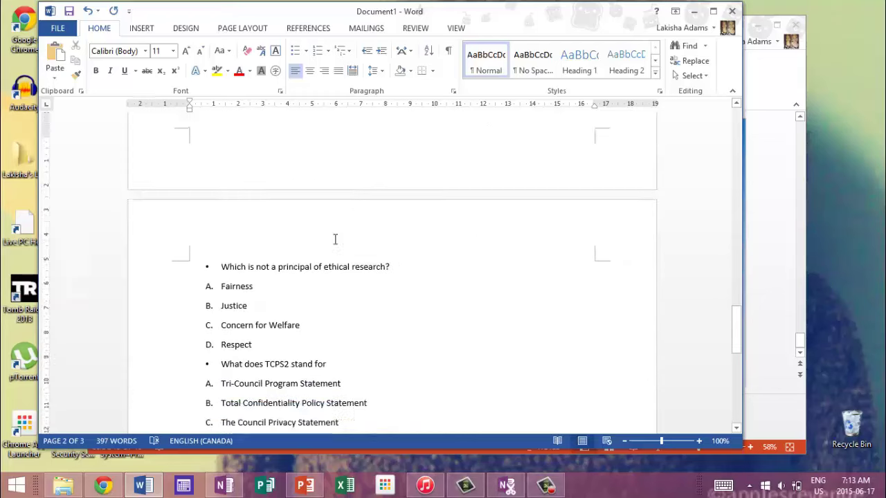
scroll(334, 238, down, 8)
scroll(335, 239, up, 12)
scroll(334, 240, down, 5)
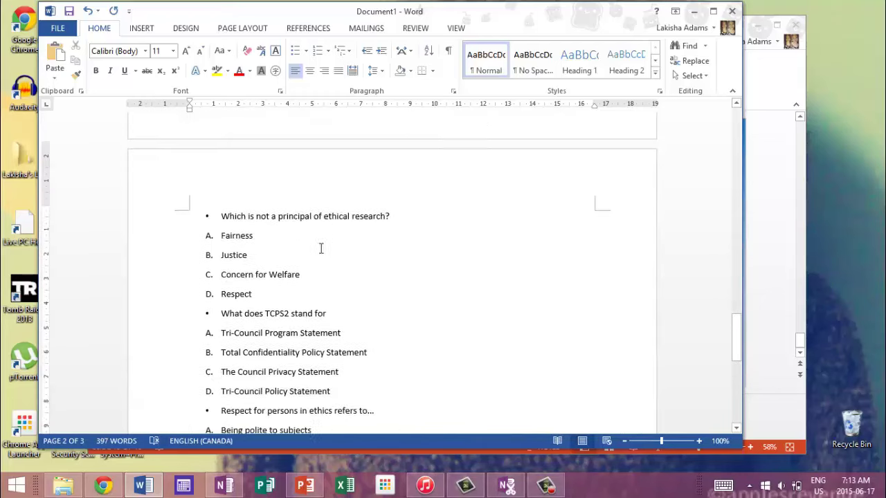
Delete the quiz material from 'Fairness' to the end of the document
drag(219, 230, 353, 490)
key(Delete)
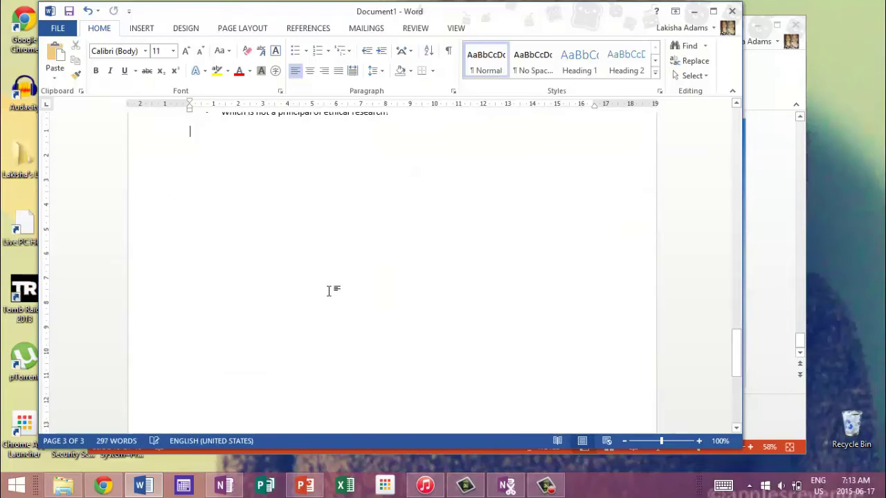
scroll(332, 263, up, 10)
scroll(339, 256, up, 8)
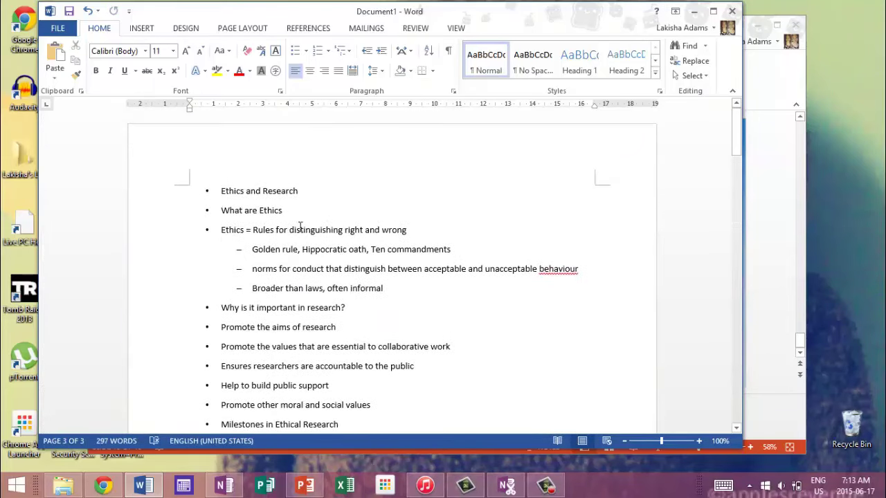
Remove the bullets from the 'Ethics and Research' and 'What are Ethics' lines
click(222, 189)
key(BackSpace)
key(BackSpace)
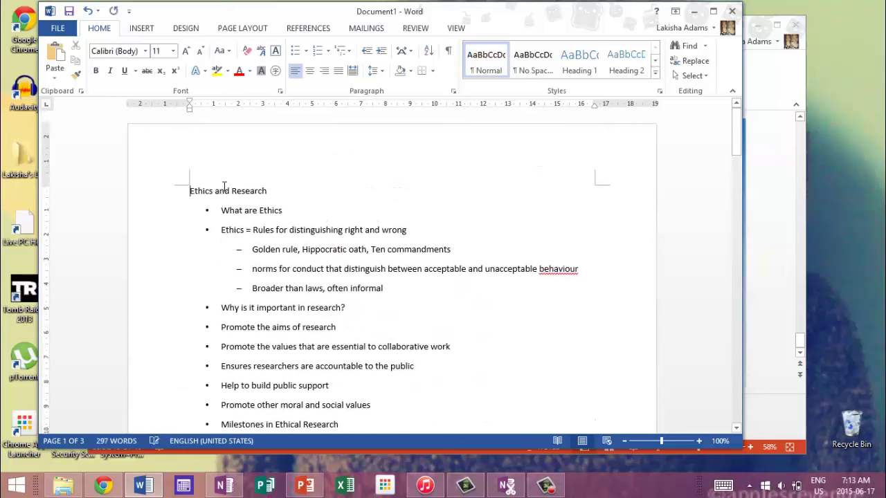
click(223, 210)
key(BackSpace)
key(BackSpace)
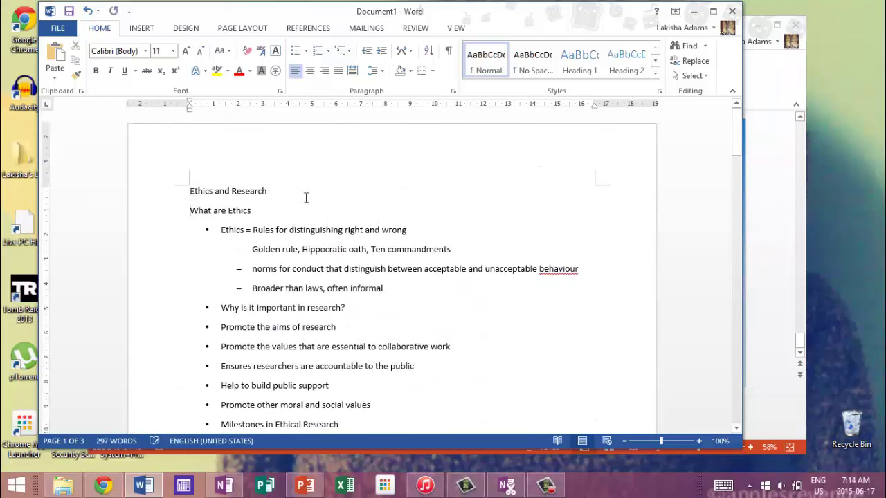
Make the 'Ethics and Research' title grey at 18 pt and start the header with 'COMM 2000'
drag(290, 193, 192, 192)
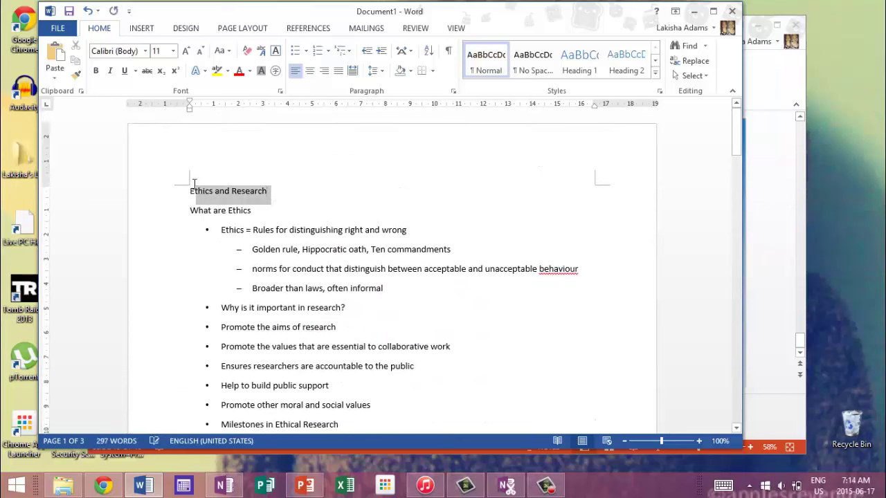
click(250, 71)
click(240, 165)
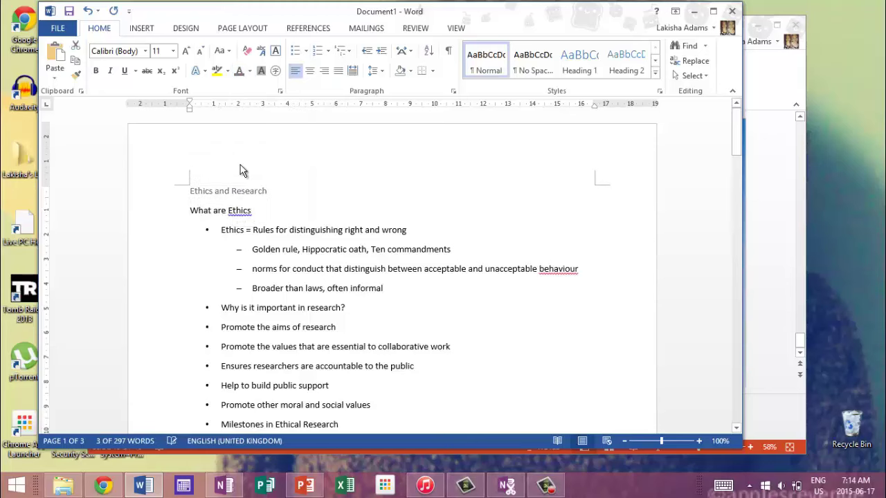
click(173, 50)
click(169, 152)
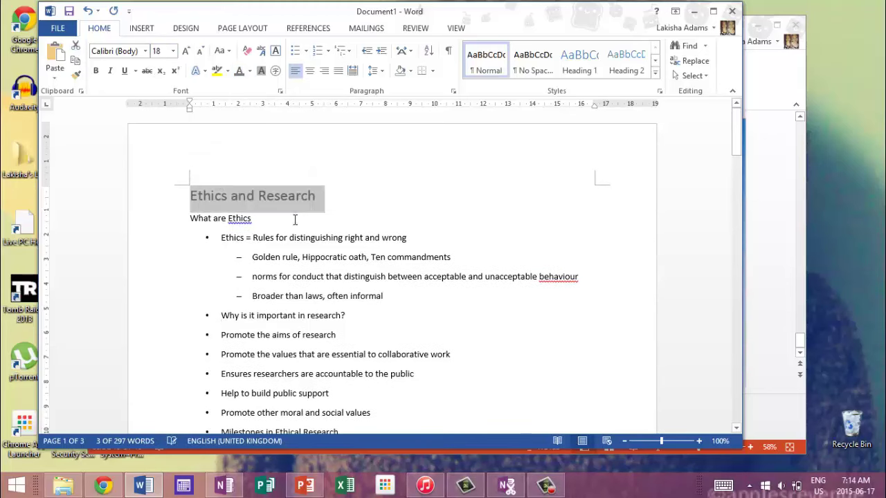
double_click(224, 144)
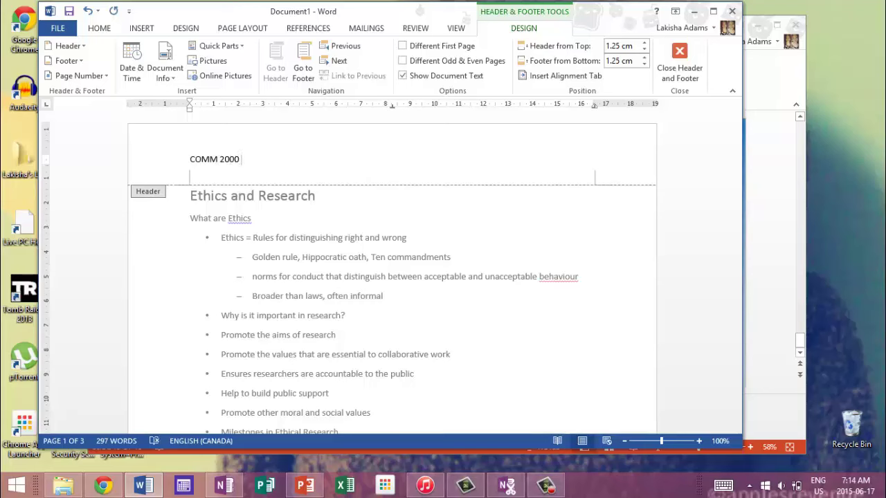
Complete the header as 'COMM 2000 Qualitative Research Methods' with the author's name tabbed to the right margin
text(Qualitative res)
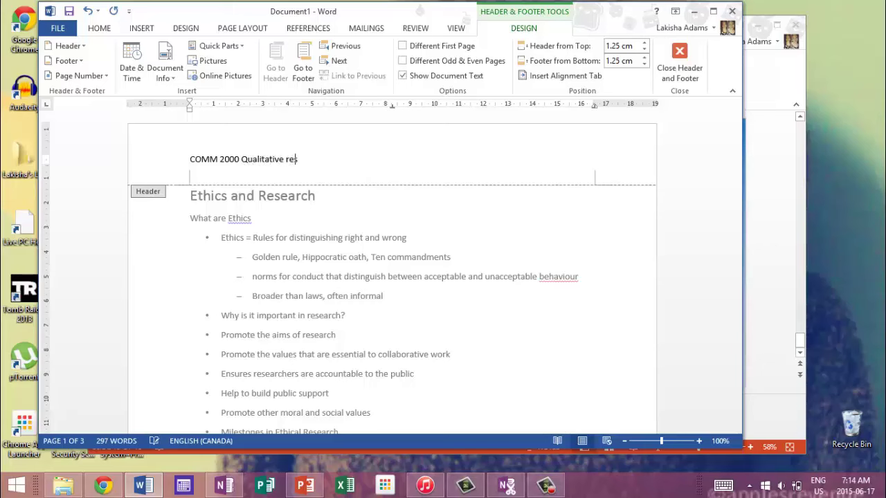
key(BackSpace)
key(BackSpace)
key(BackSpace)
text(Research Methods Lakisha Adams)
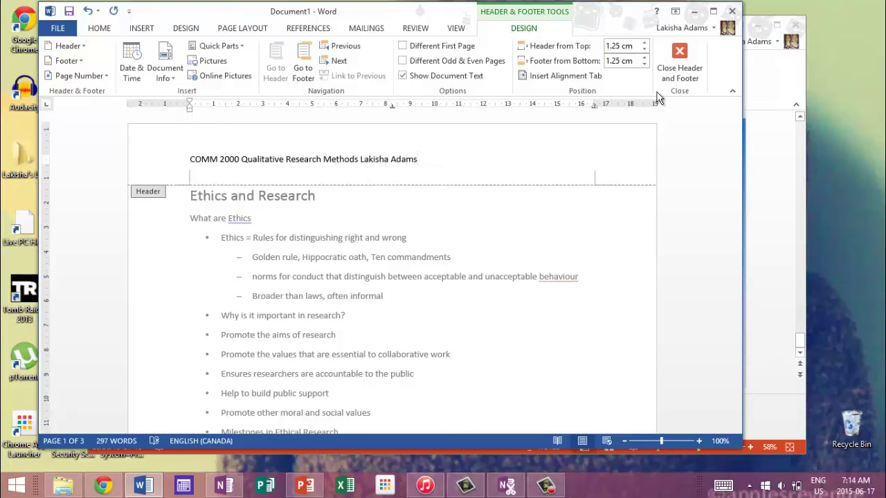
key(ctrl+r)
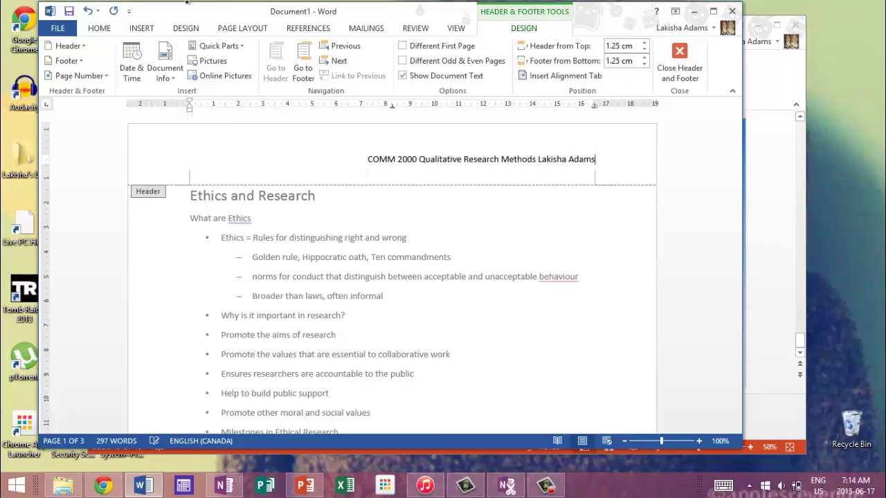
key(BackSpace)
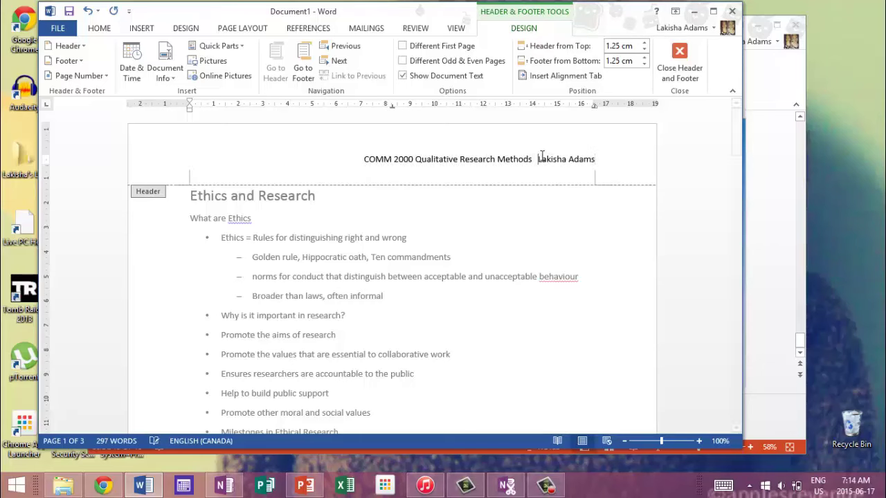
key(Tab)
Close the header and make the 'What are Ethics' line bold
double_click(360, 226)
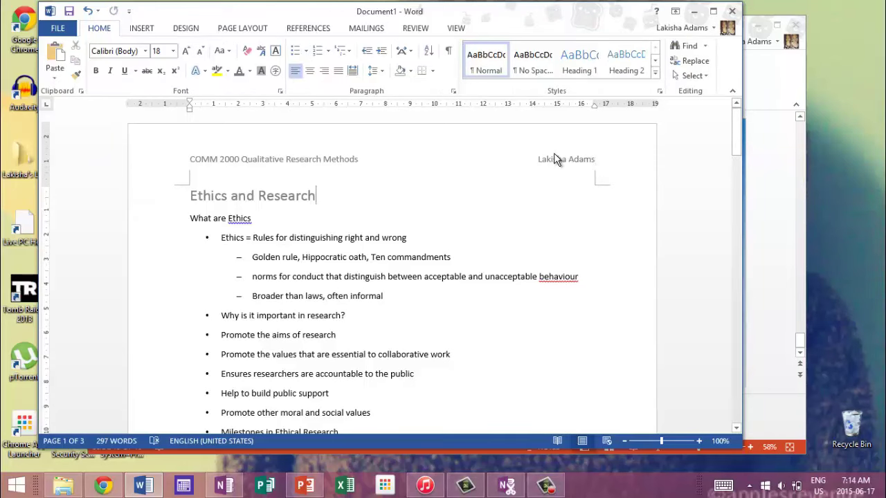
double_click(592, 155)
double_click(452, 223)
click(187, 219)
key(ctrl+b)
Unbullet the 'Ethics = Rules…' definition and promote the Golden rule and norms items to top-level bullets
click(320, 257)
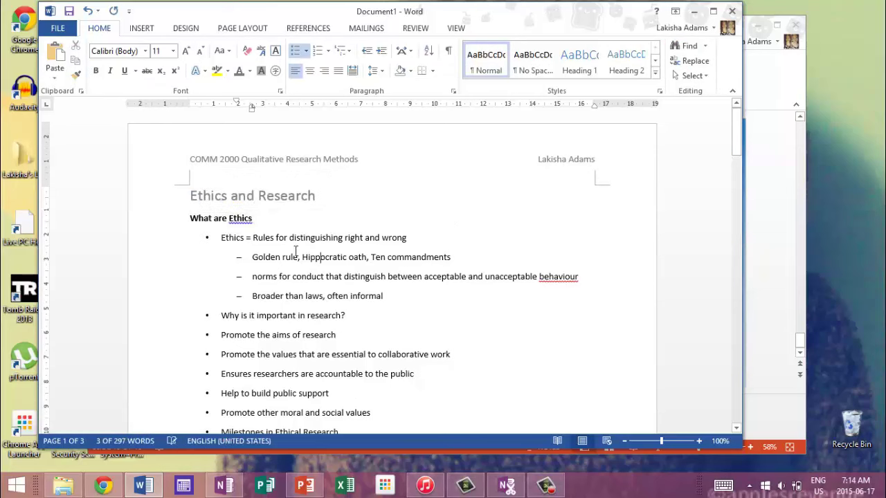
click(221, 238)
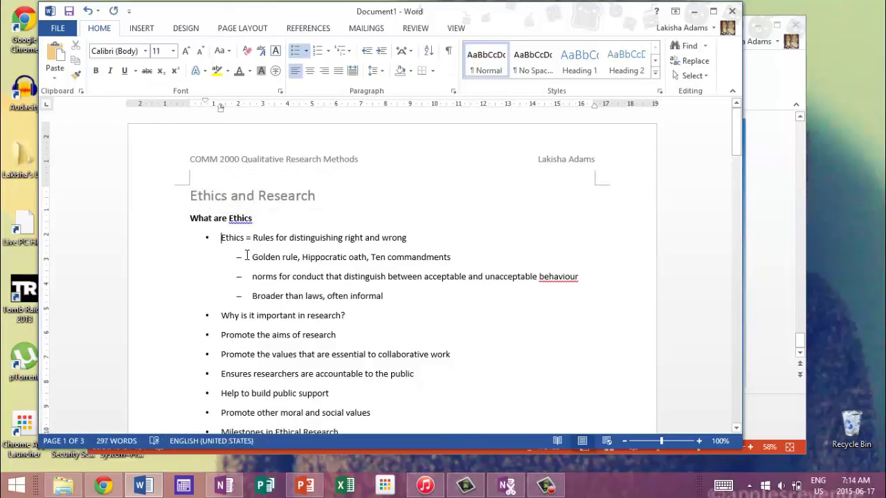
key(BackSpace)
key(BackSpace)
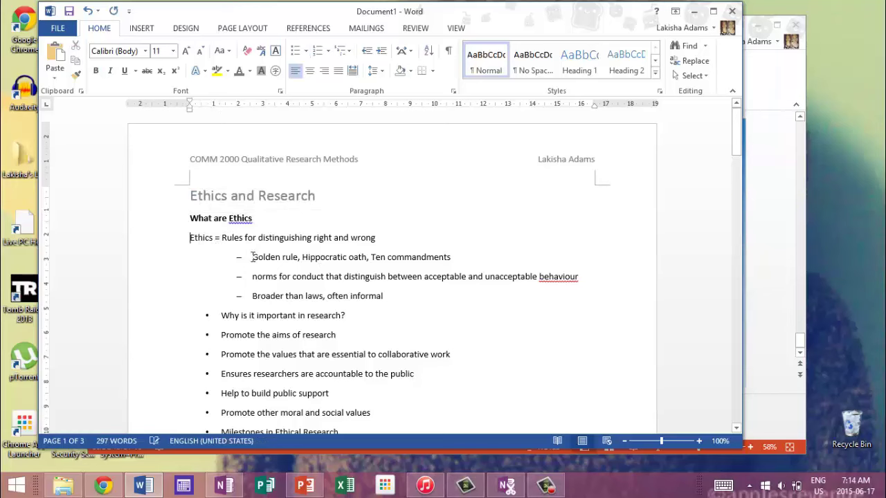
click(251, 258)
key(shift+Tab)
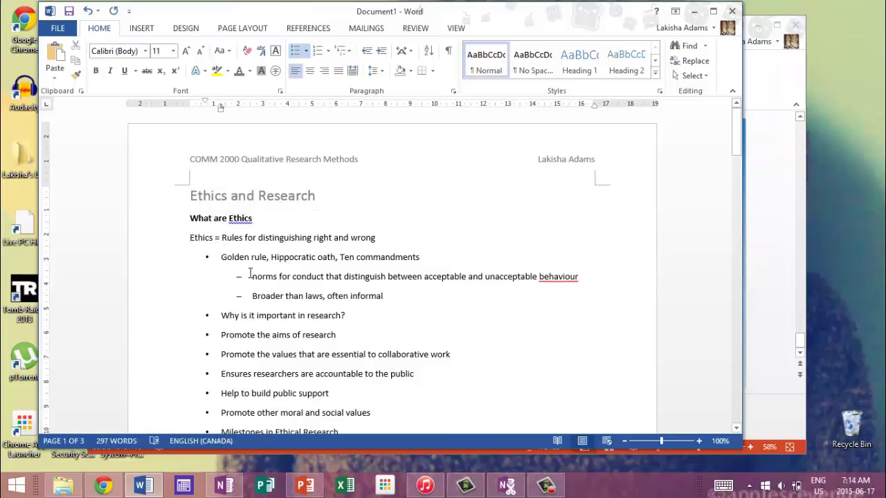
click(252, 274)
key(shift+Tab)
key(shift+End)
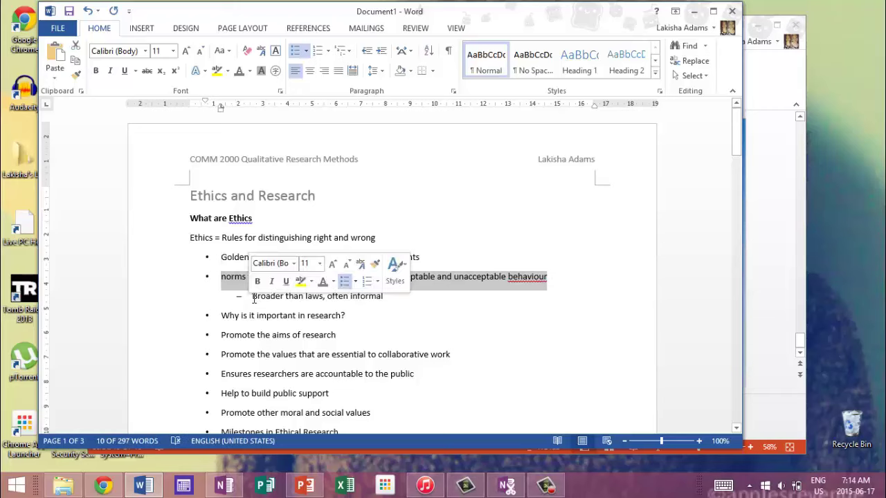
Delete the trailing period after 'etc' so the notes fit on two pages
click(253, 299)
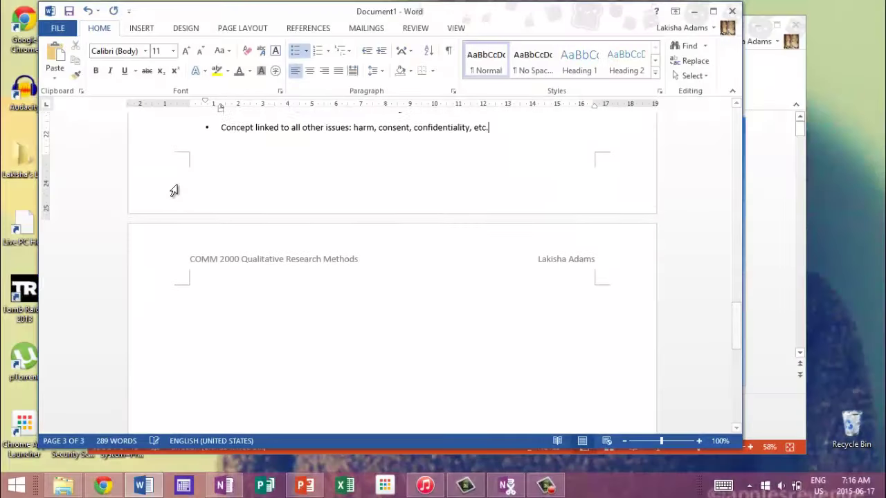
key(BackSpace)
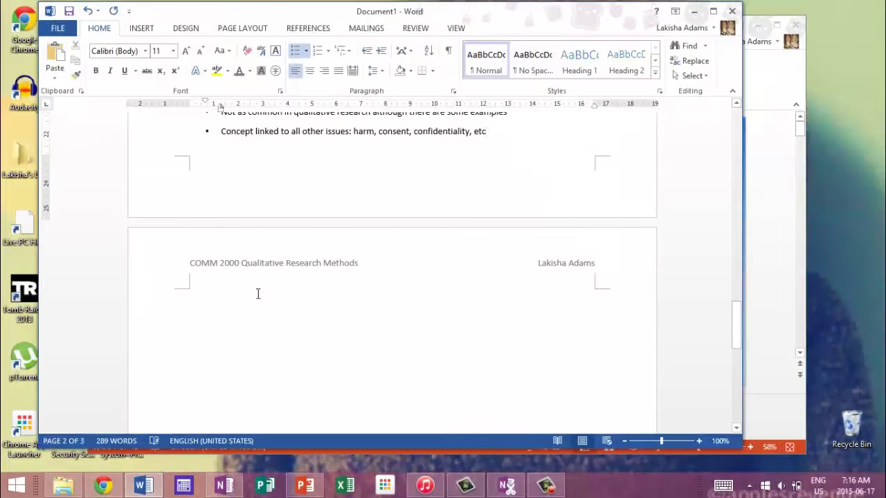
scroll(258, 293, up, 15)
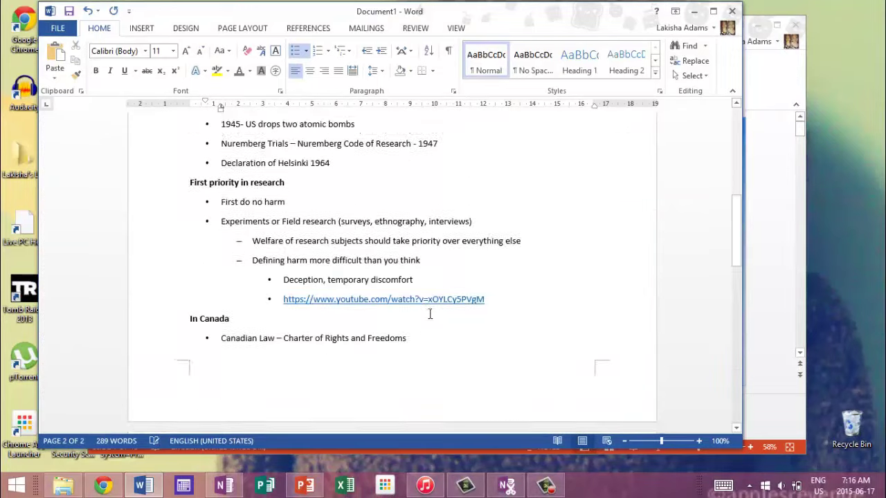
scroll(430, 314, up, 10)
scroll(429, 314, down, 15)
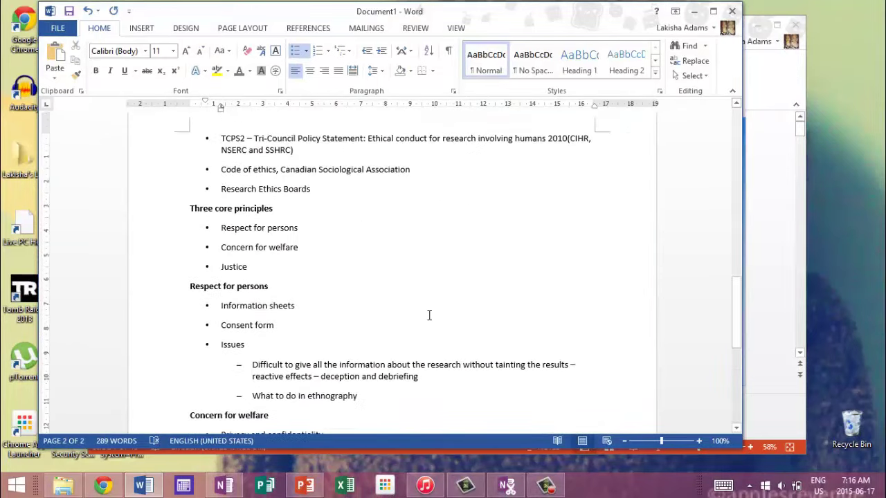
Check the notes against the PowerPoint outline, then return to the top of the Word document
click(765, 253)
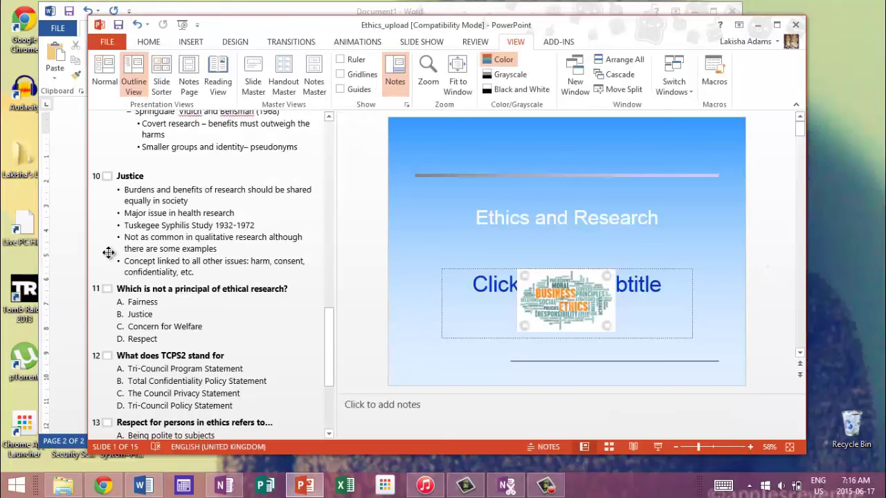
scroll(217, 247, up, 2)
scroll(217, 247, up, 1)
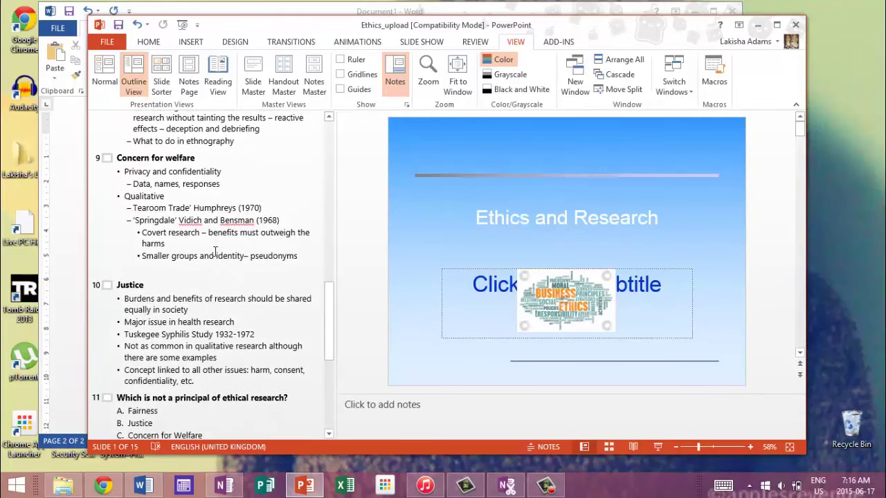
scroll(215, 252, up, 6)
click(55, 207)
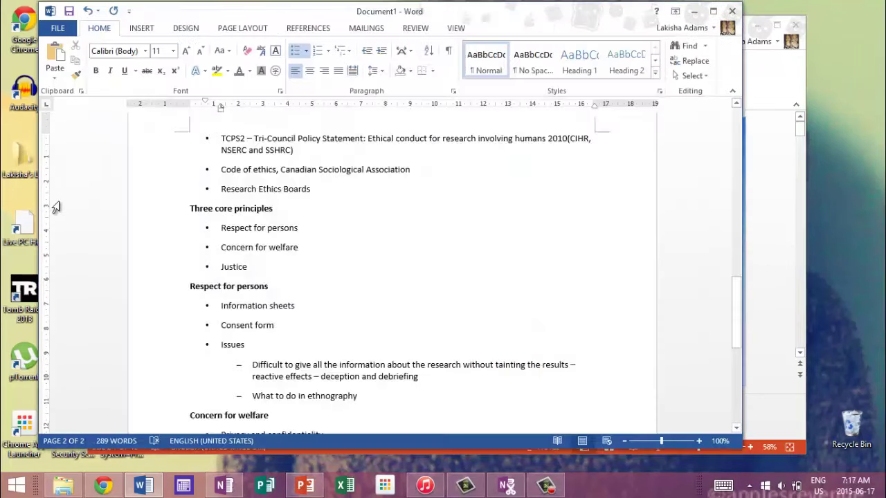
scroll(373, 266, up, 20)
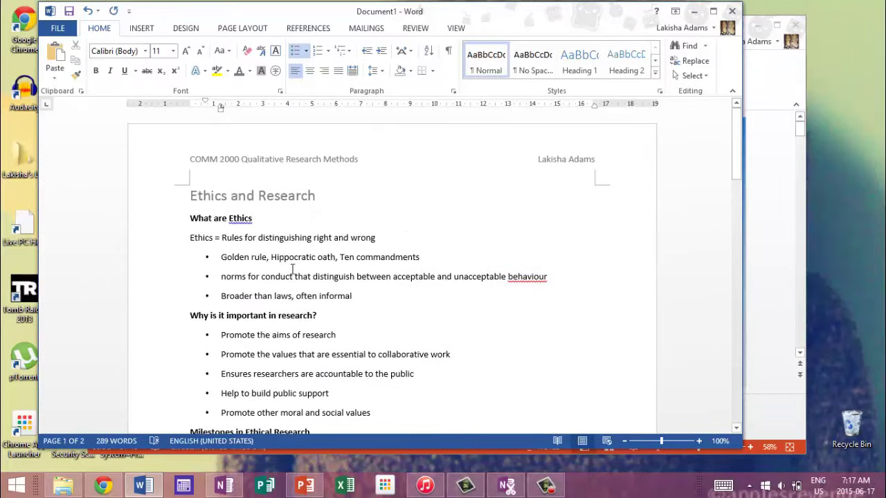
Format all the notes text as two columns, still 2 pages, and reselect everything
key(ctrl+a)
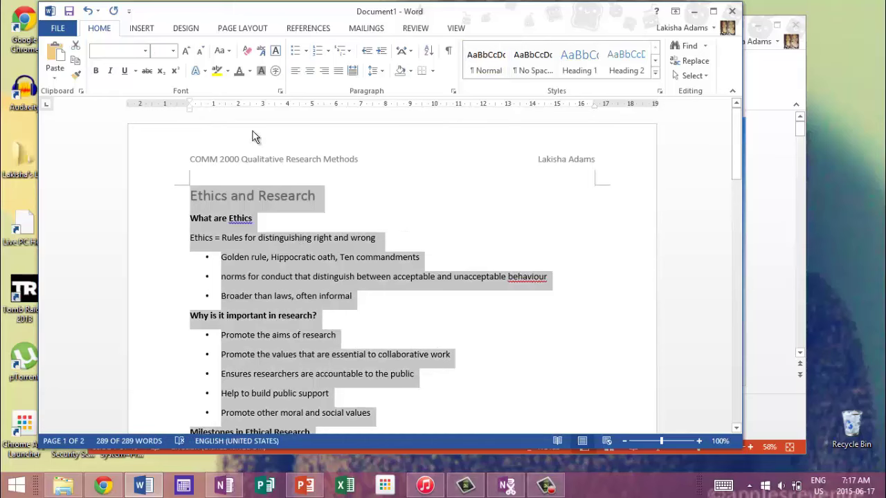
click(250, 32)
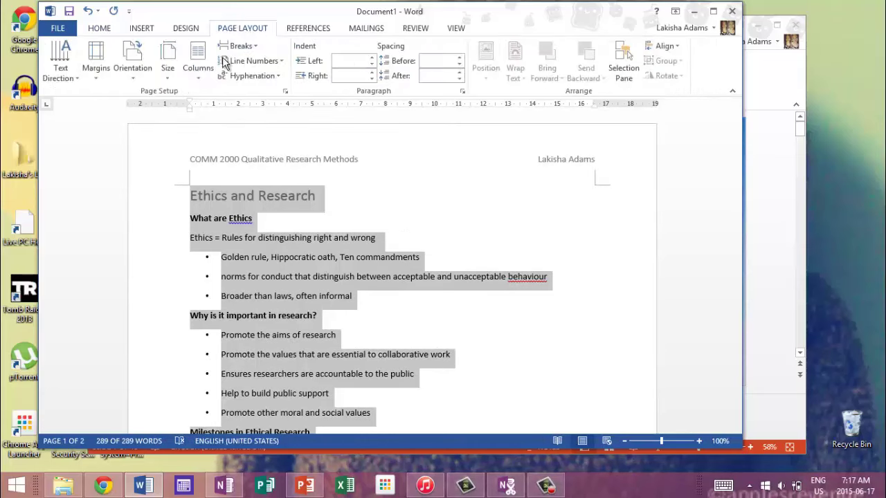
click(194, 68)
click(213, 125)
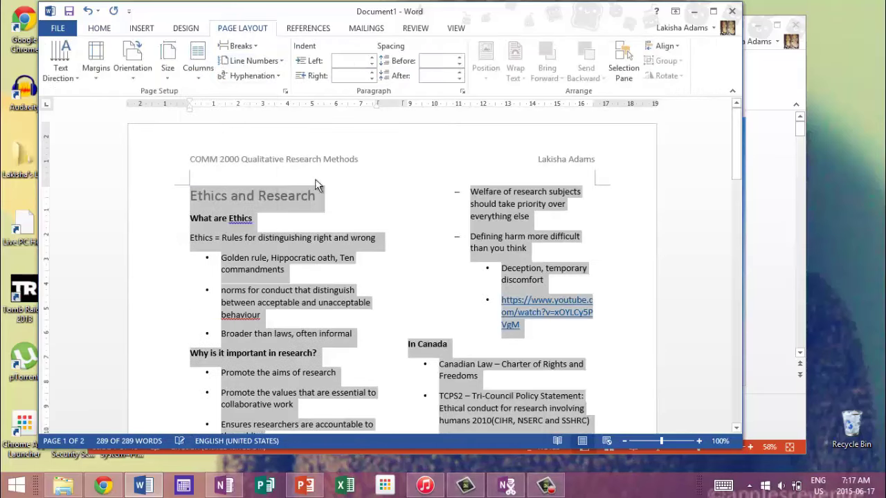
click(334, 181)
scroll(482, 244, down, 15)
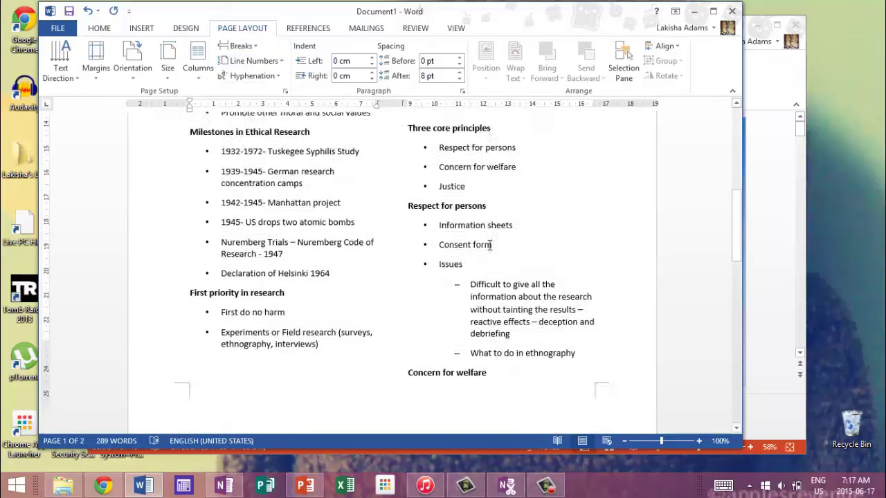
scroll(489, 244, up, 10)
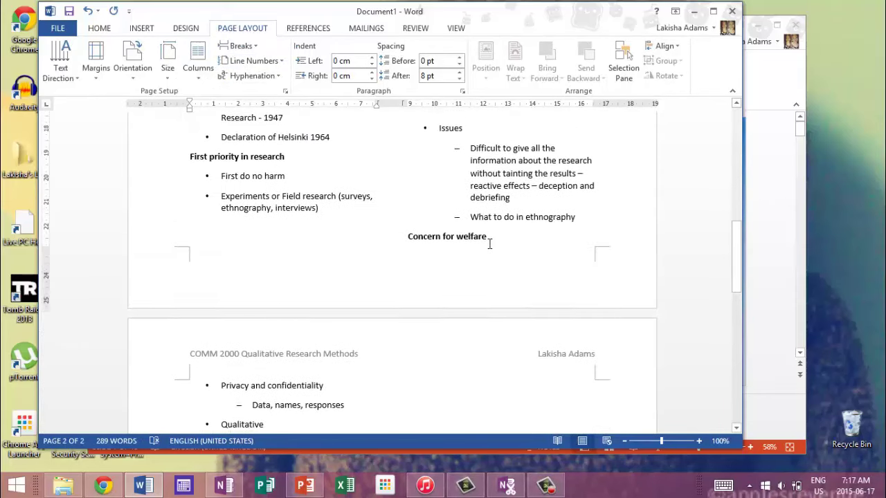
scroll(444, 275, up, 5)
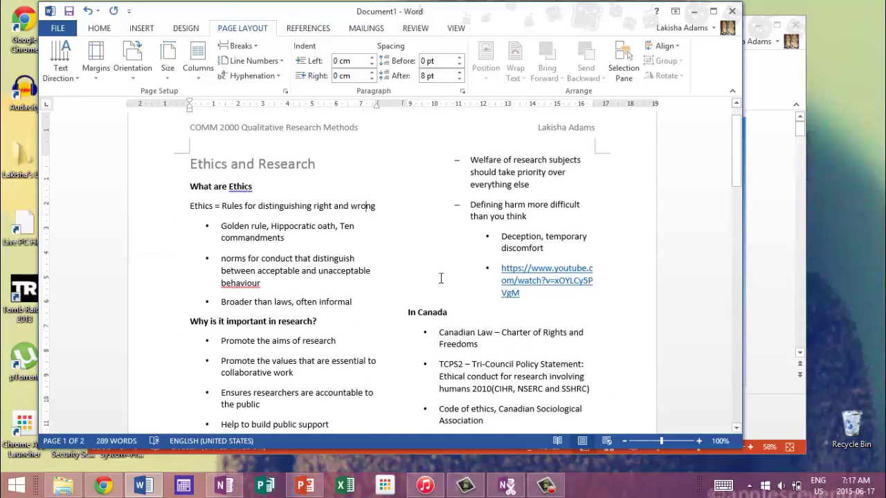
key(ctrl+a)
Set all notes text to Times New Roman 9 pt and confirm it fits on one page
click(104, 29)
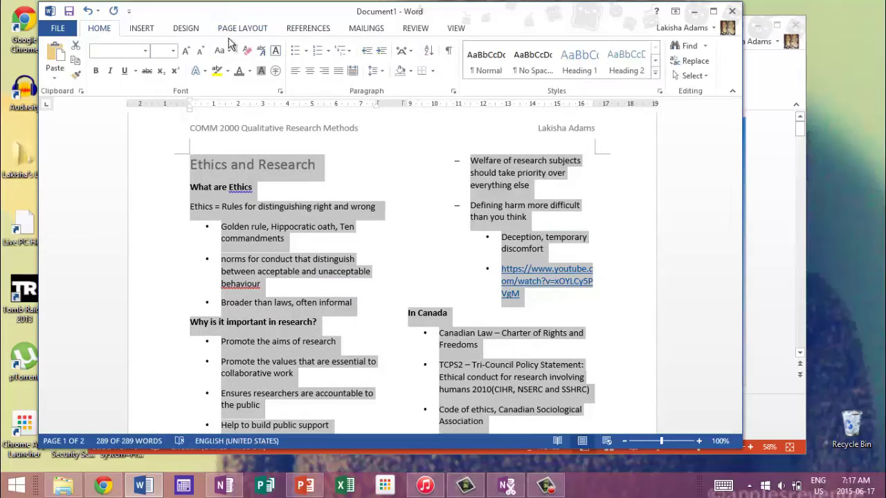
click(172, 51)
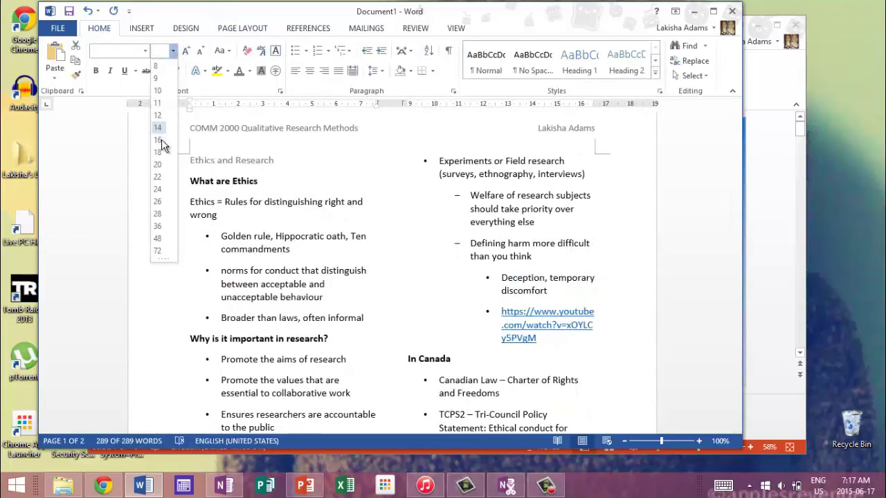
click(152, 75)
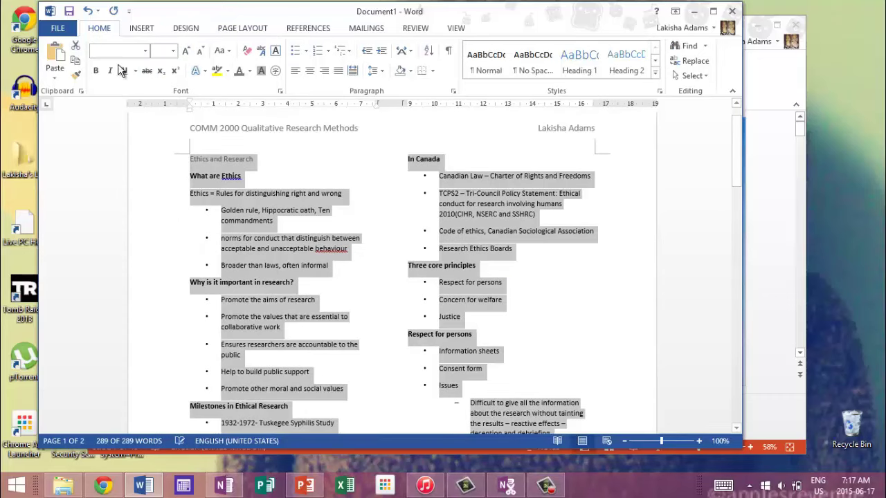
click(144, 51)
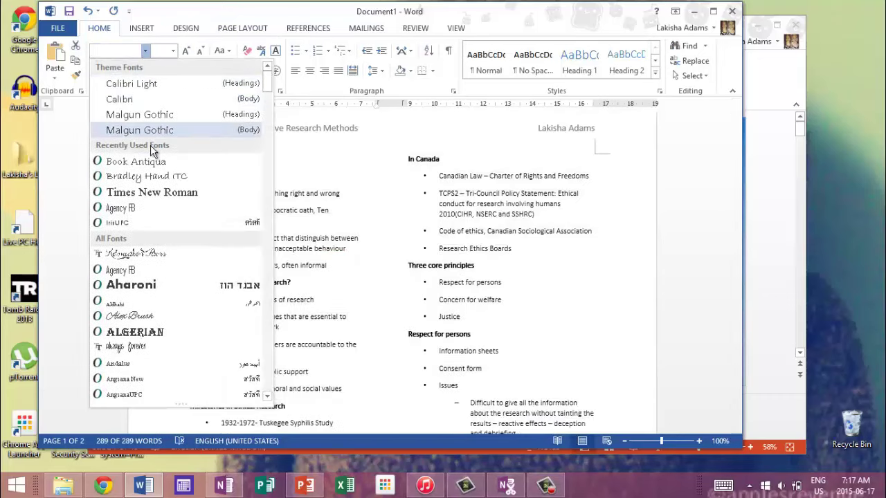
click(146, 192)
click(307, 244)
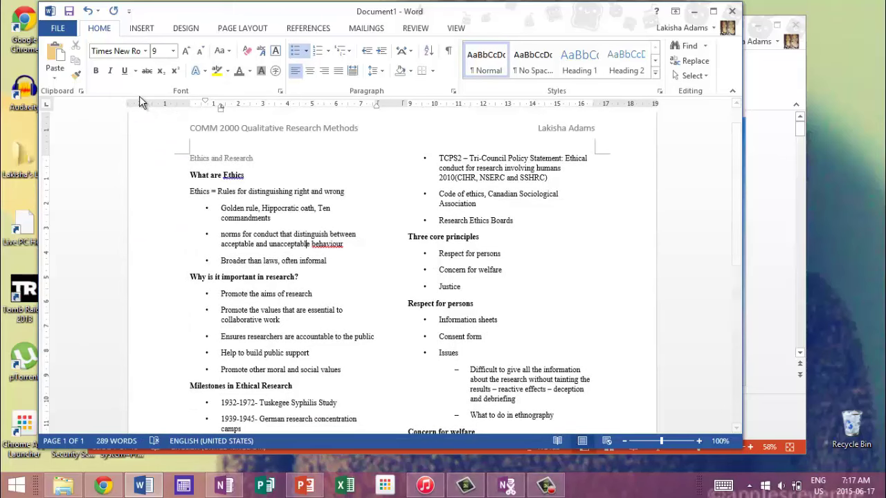
scroll(445, 222, down, 10)
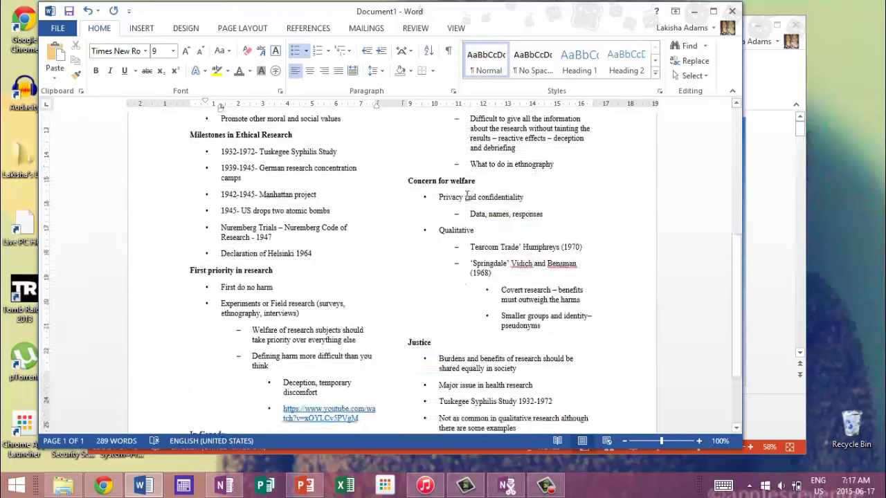
scroll(445, 228, up, 9)
scroll(446, 228, up, 3)
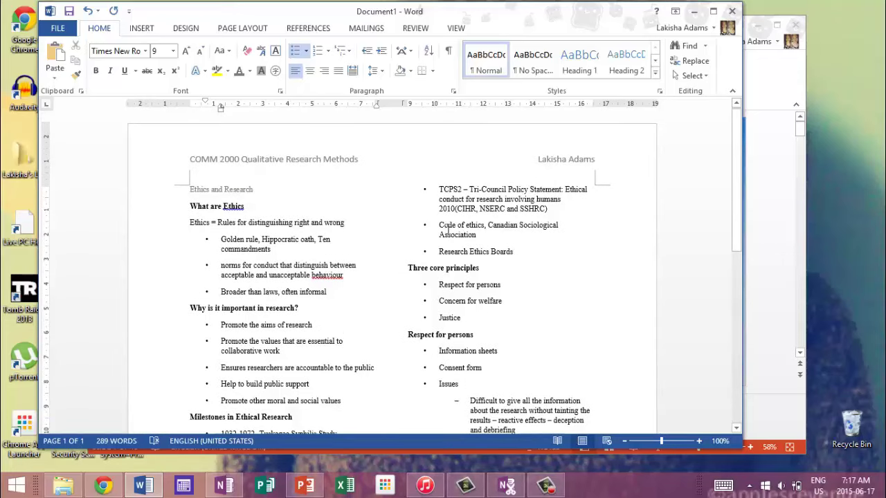
scroll(448, 229, down, 10)
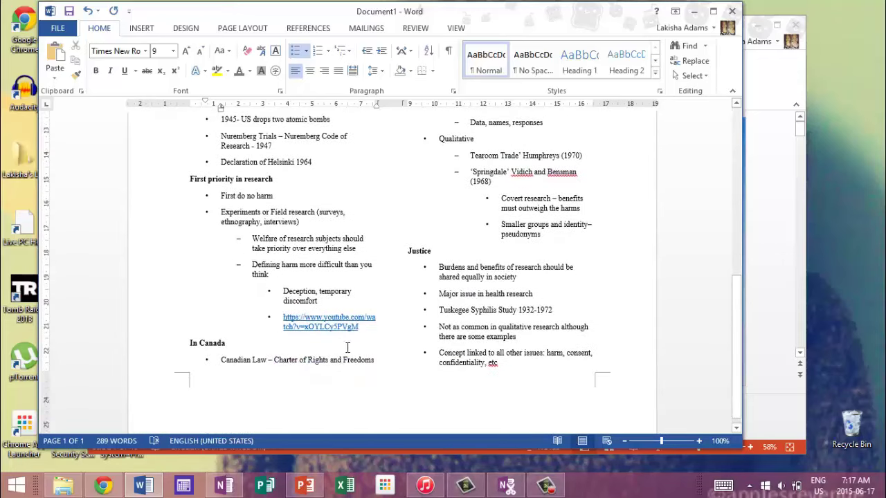
scroll(329, 285, up, 10)
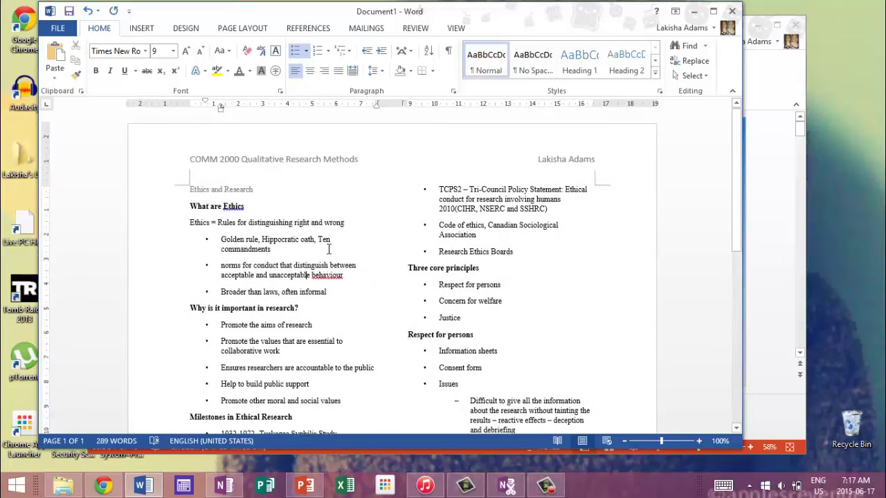
Select the whole notes document and set its line spacing to 1.0
key(ctrl+a)
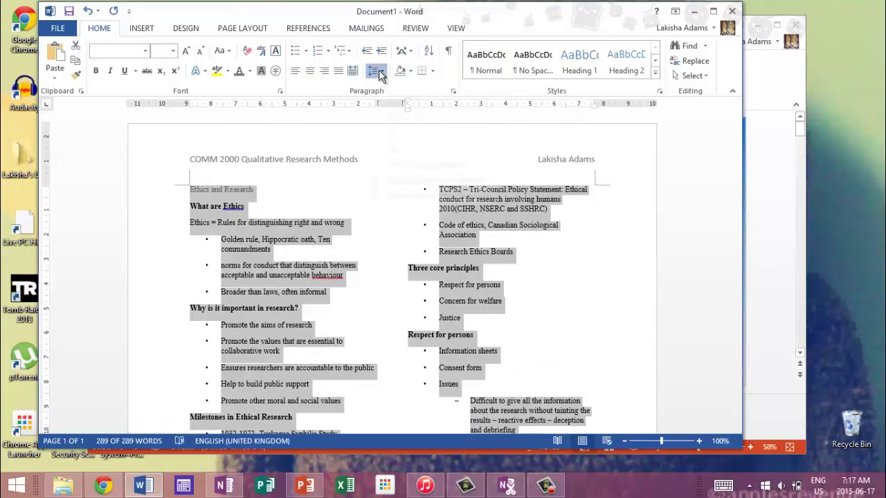
click(379, 70)
click(396, 87)
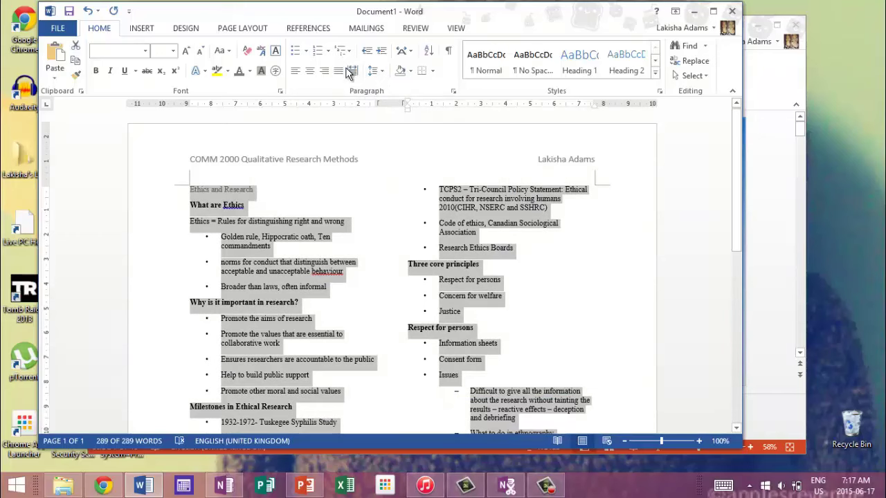
click(408, 248)
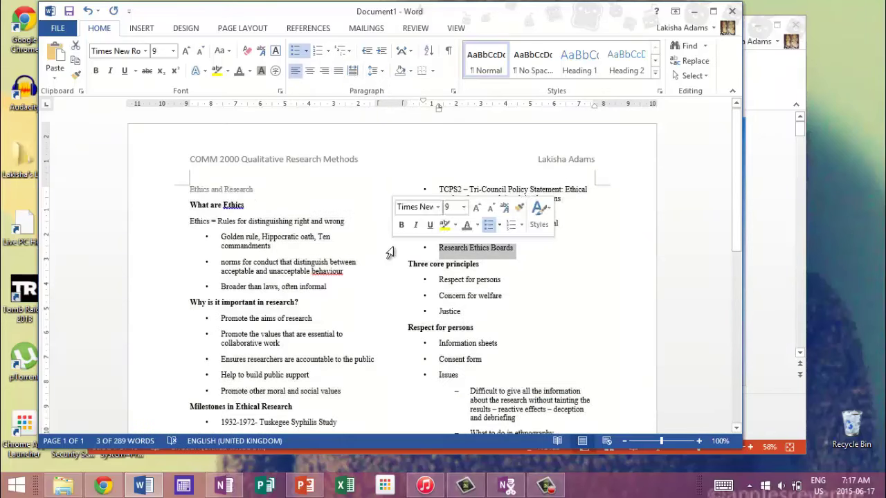
scroll(395, 215, down, 5)
scroll(392, 213, down, 4)
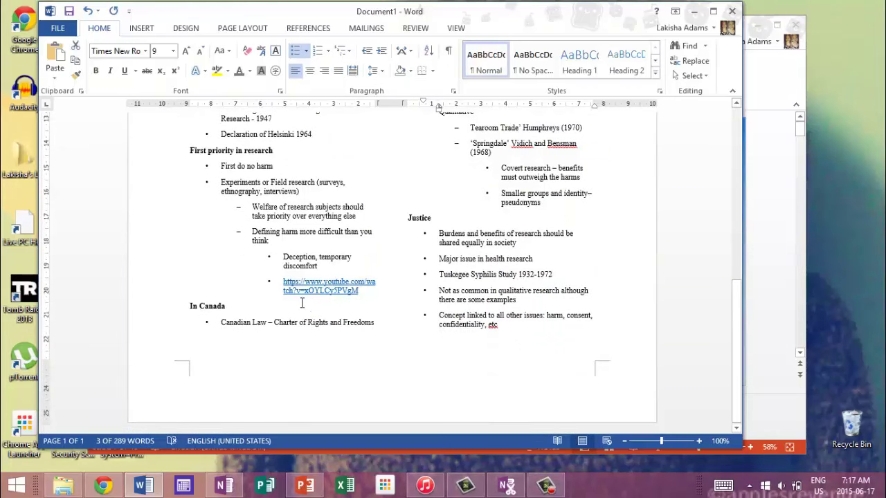
scroll(392, 282, up, 10)
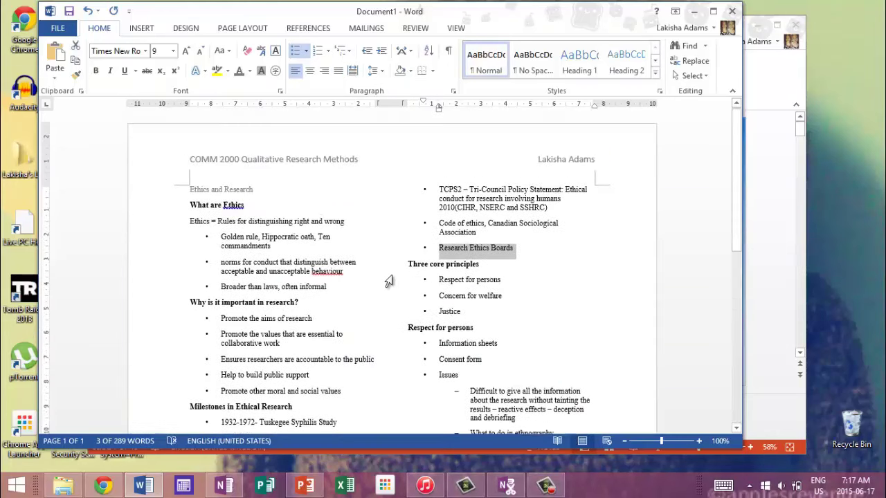
click(382, 301)
scroll(311, 326, down, 6)
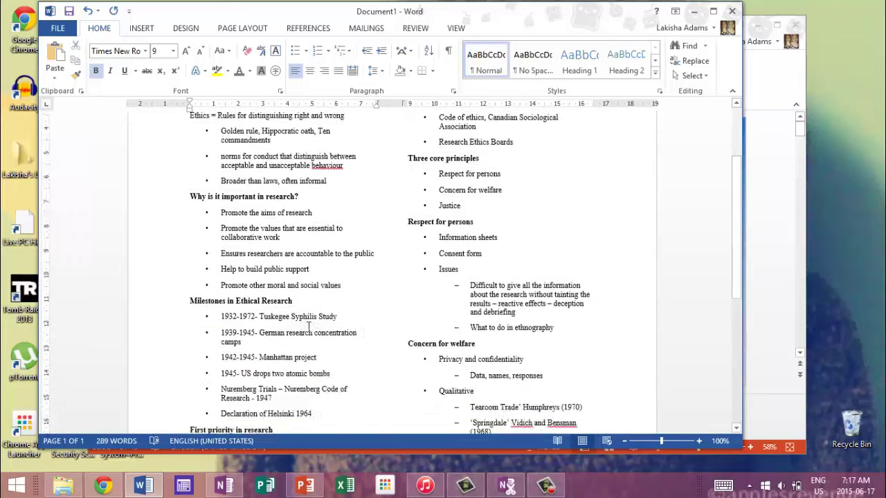
scroll(311, 327, up, 2)
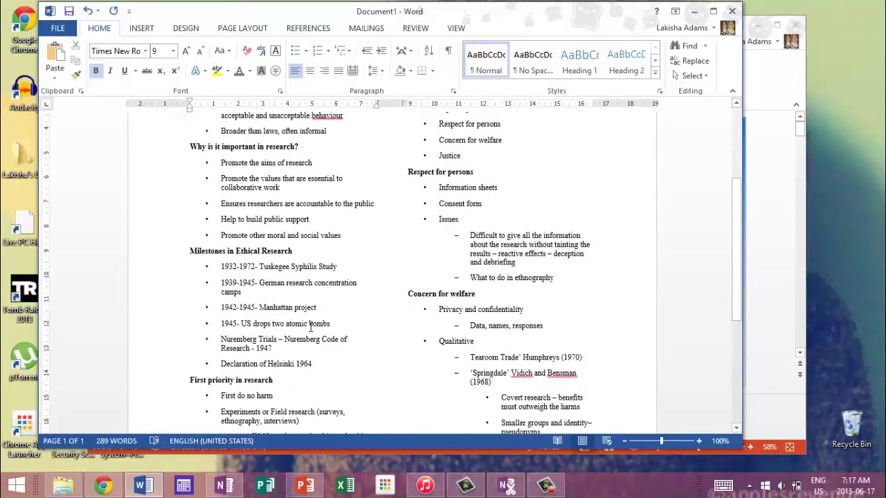
scroll(368, 292, up, 3)
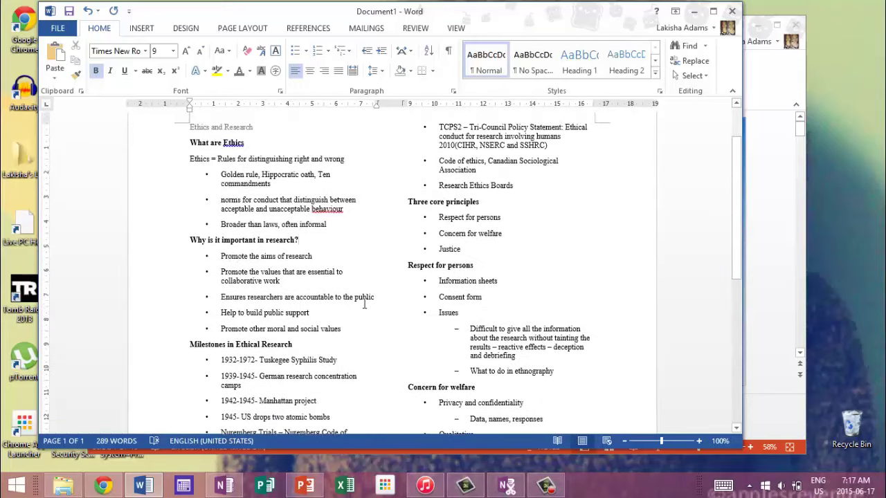
scroll(465, 276, up, 2)
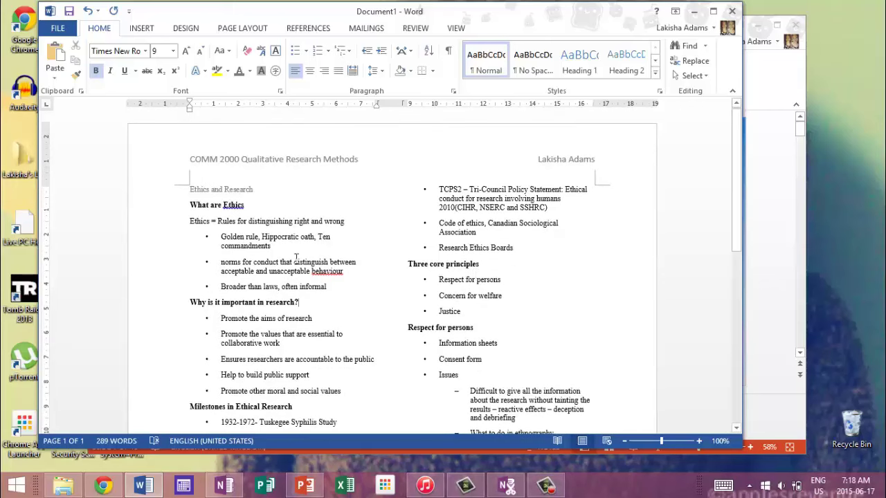
scroll(296, 257, down, 3)
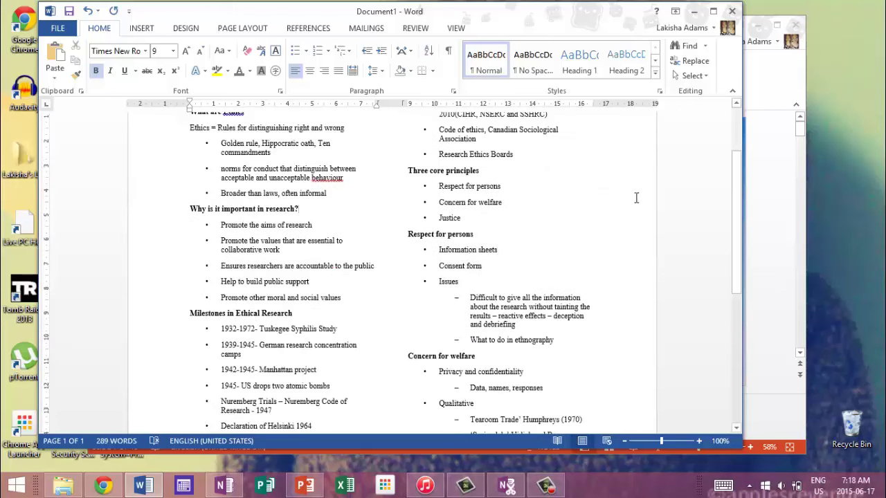
Switch to the Ethics_upload PowerPoint window in front of the Word notes
click(756, 177)
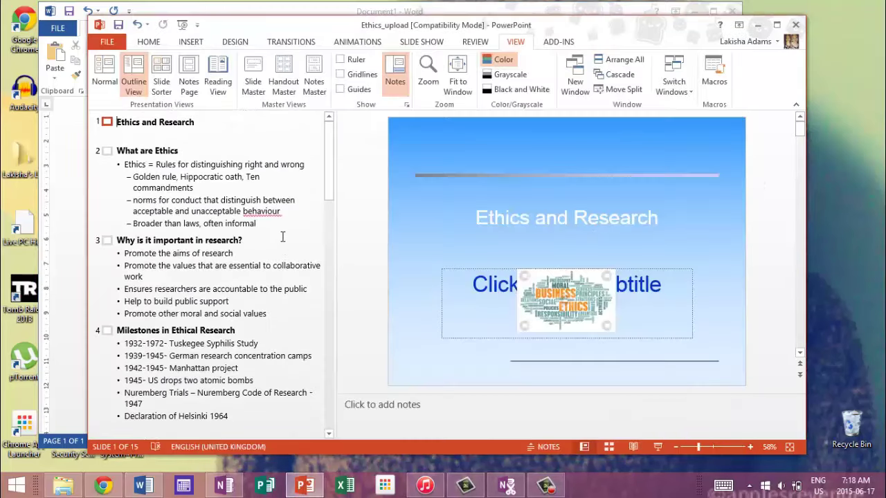